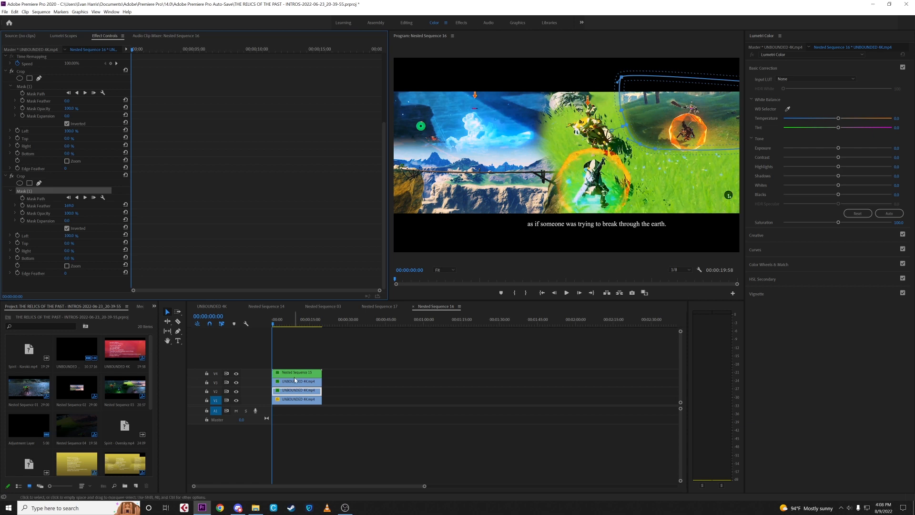
- Look through the footage inside Nested Sequence 15 up to 00:00:18:56 and return through Nested Sequence 16 to the UNBOUNDED 4K sequence
click(294, 373)
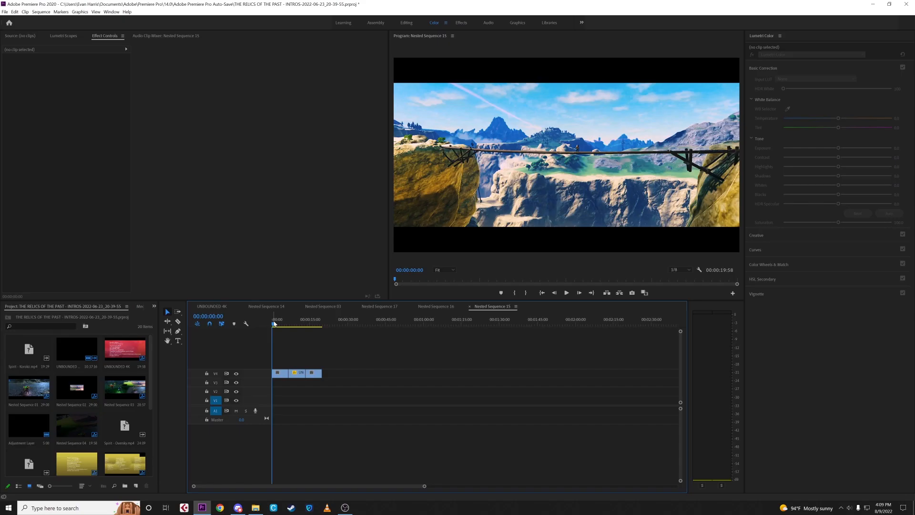
drag(274, 323, 321, 323)
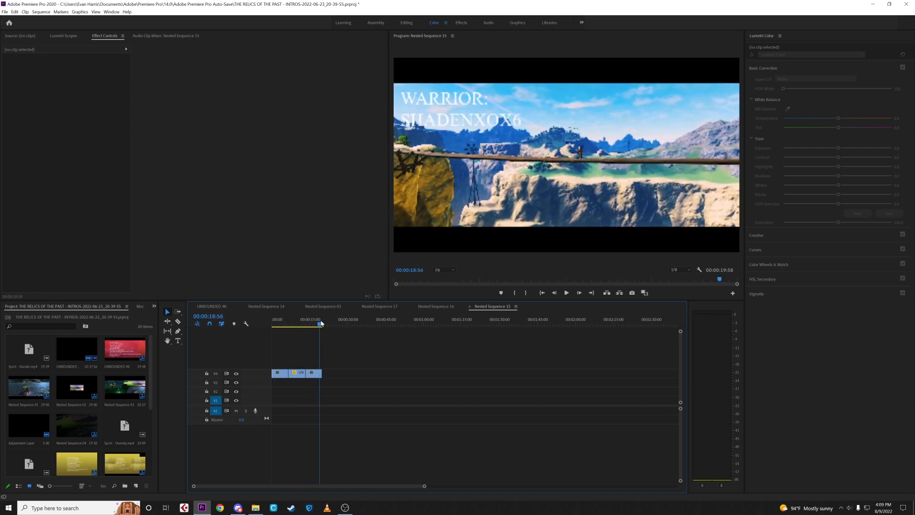
click(434, 311)
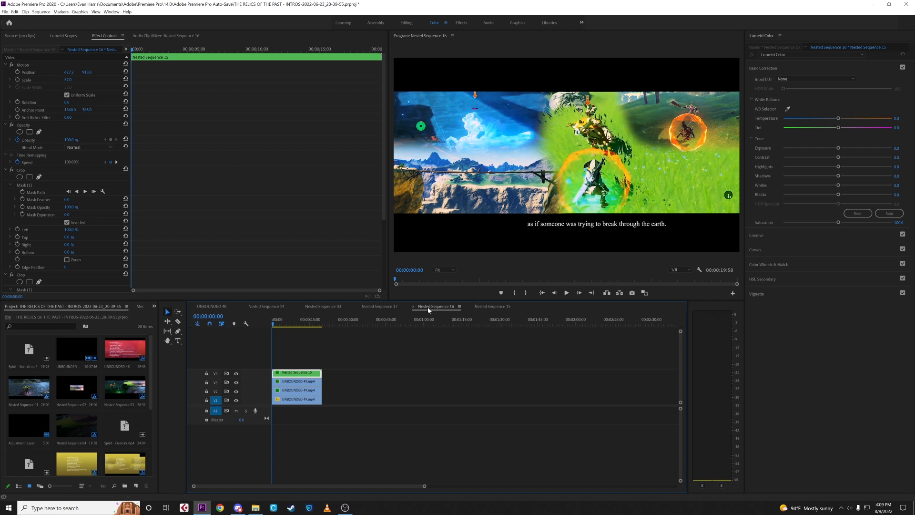
click(209, 307)
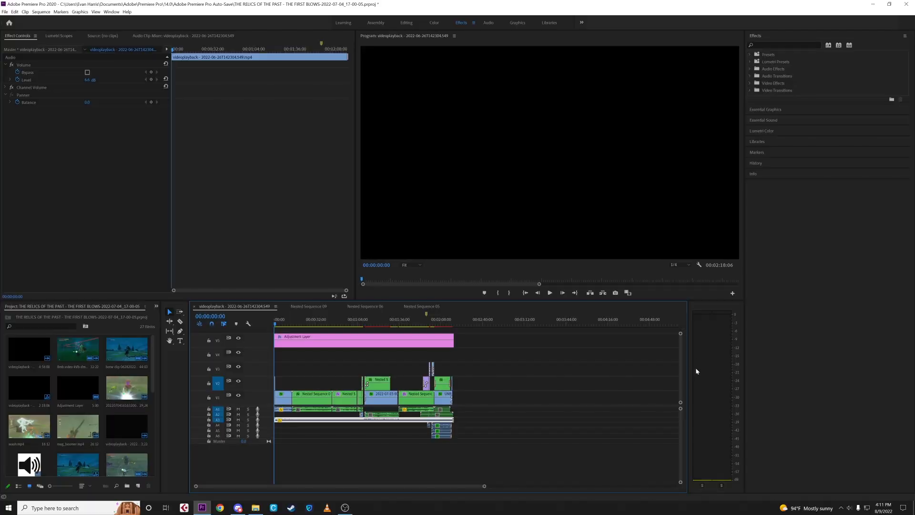
- Enlarge the audio tracks and view the short lightning clips at the start of the sequence at frame-level zoom
drag(681, 408, 682, 407)
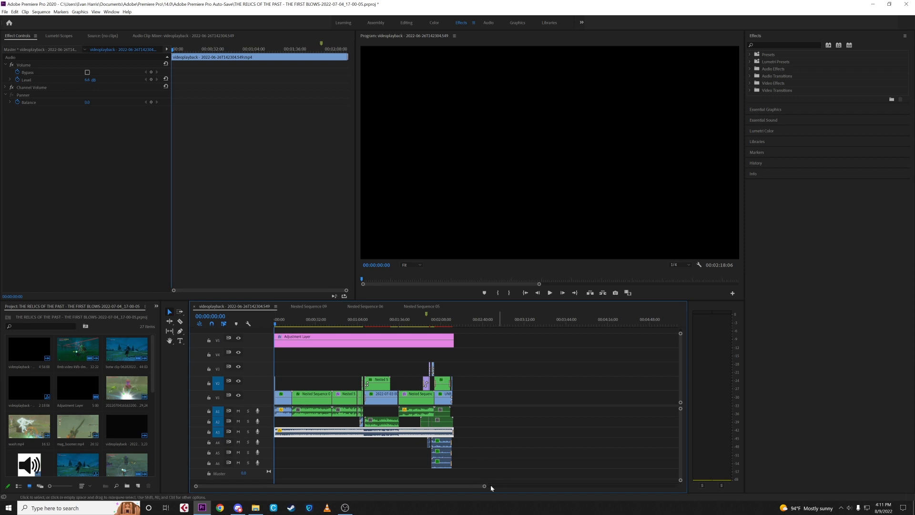
drag(485, 487, 370, 486)
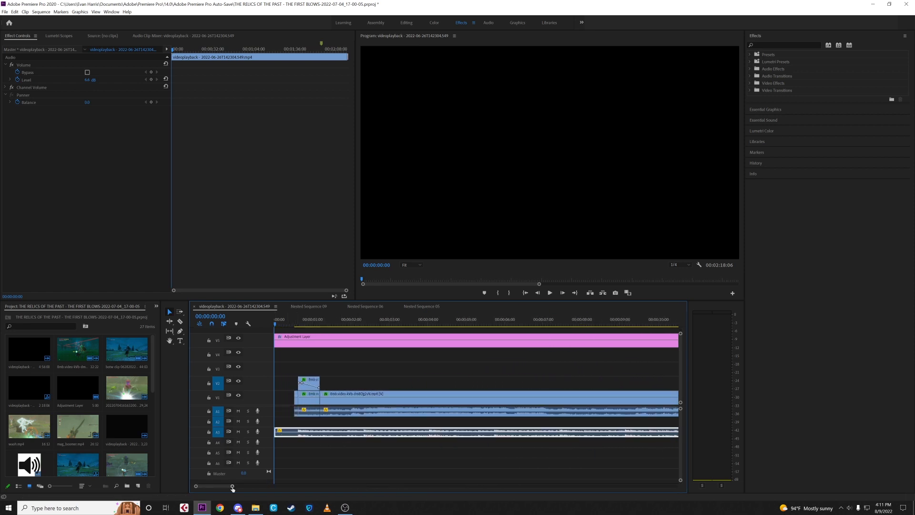
drag(232, 485, 432, 486)
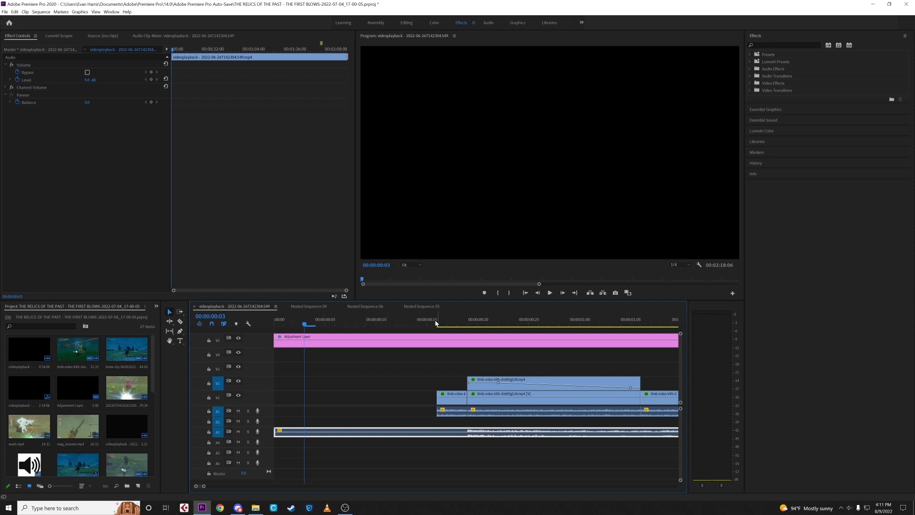
drag(437, 323, 393, 322)
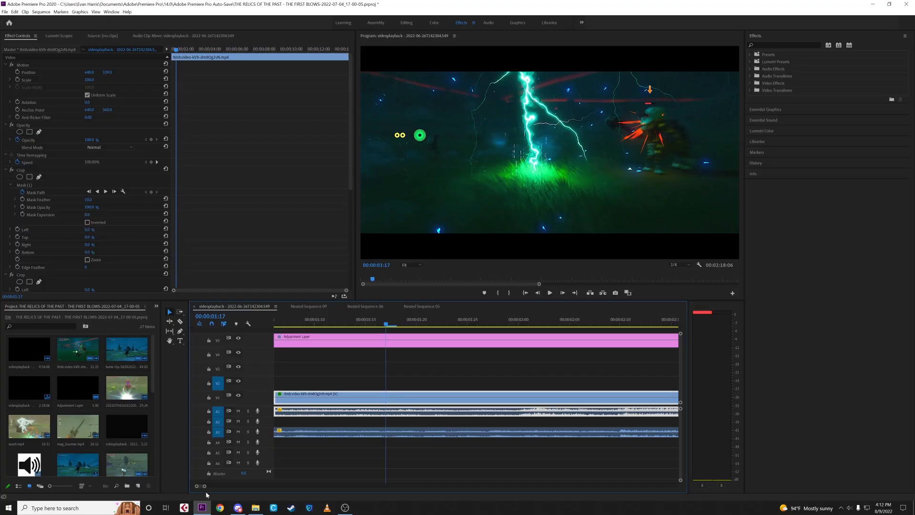
mouse_move(205, 486)
mouse_down()
mouse_move(223, 485)
mouse_move(192, 486)
mouse_up()
click(305, 326)
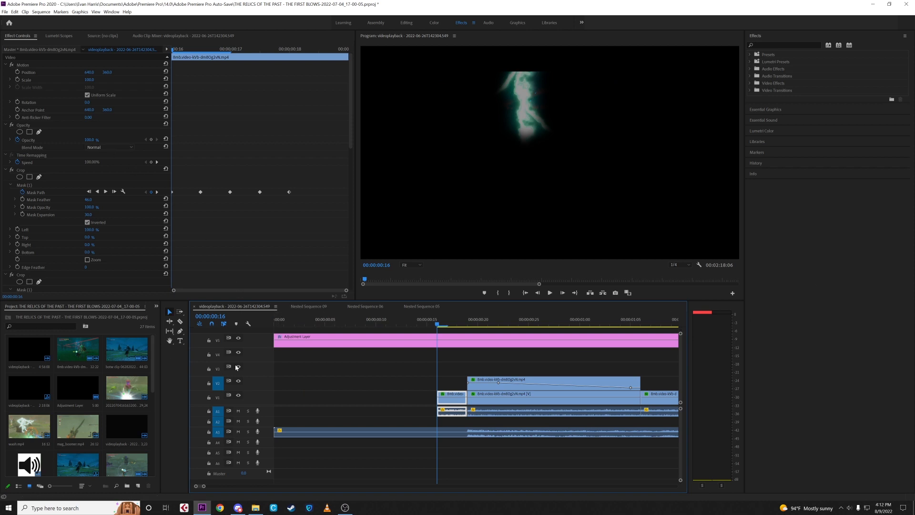
- Inspect the Crop mask on the first lightning clip and return the playhead to the clip's start at 00:00:00:16
right_click(74, 207)
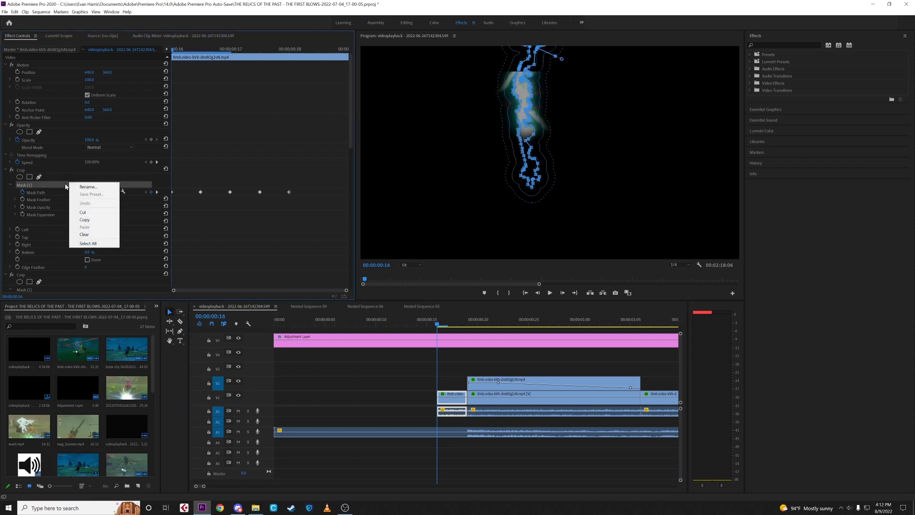
key(Escape)
click(420, 324)
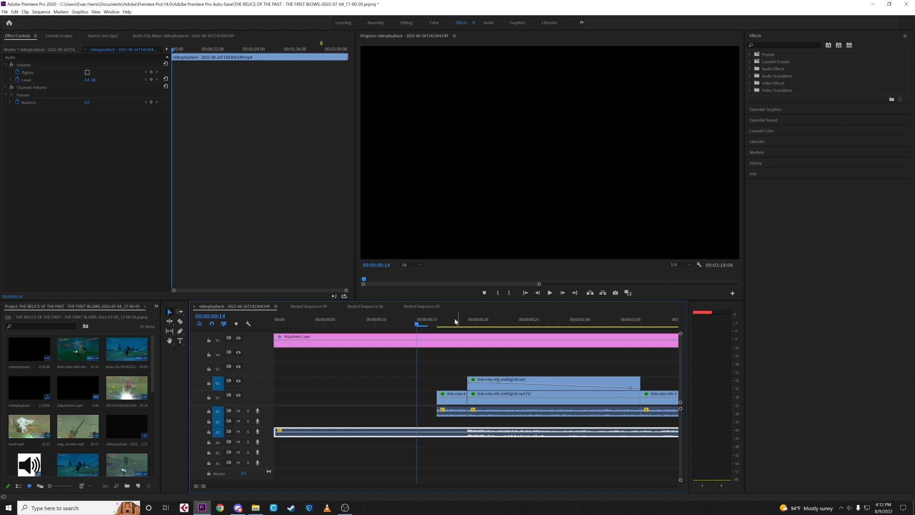
click(433, 323)
key(Right)
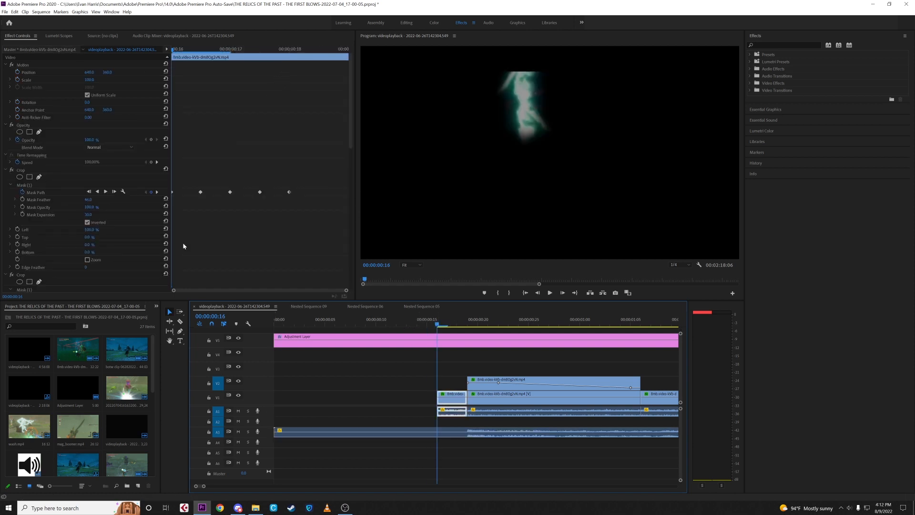
- Check the first lightning clip's speed and duration settings
right_click(449, 399)
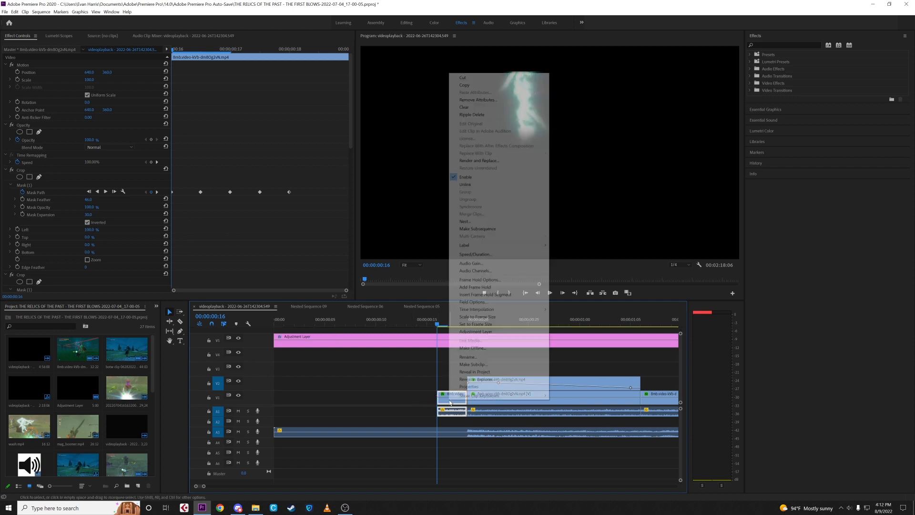
click(472, 254)
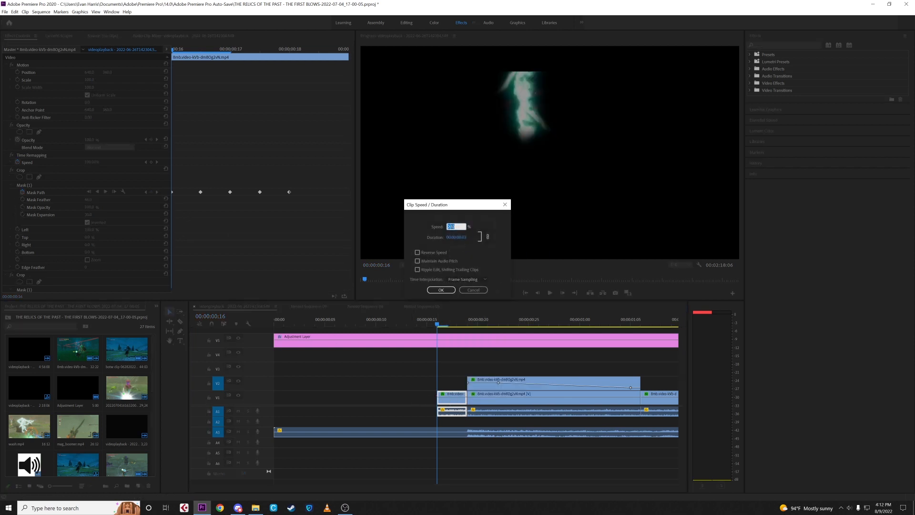
click(447, 290)
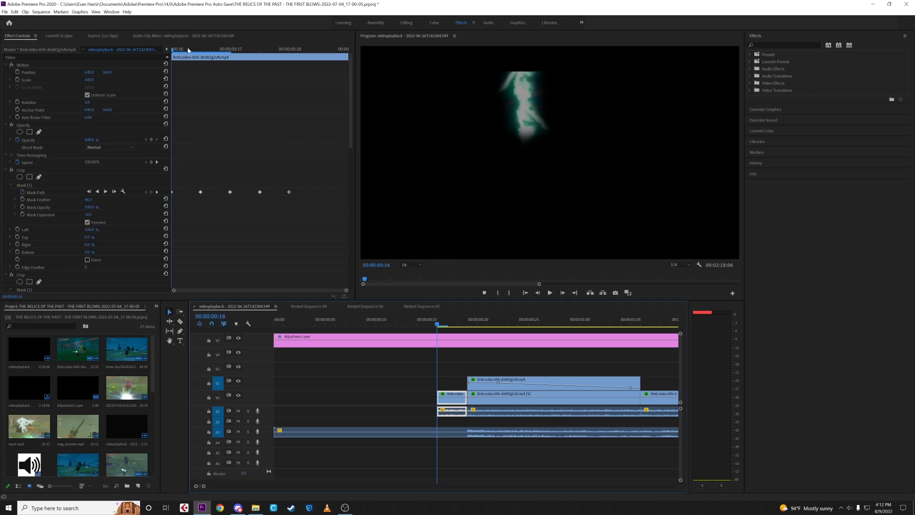
- Show the Crop mask outline and step through the lightning clip's mask path keyframes from 00:00:00:16 to 00:00:00:18
click(230, 49)
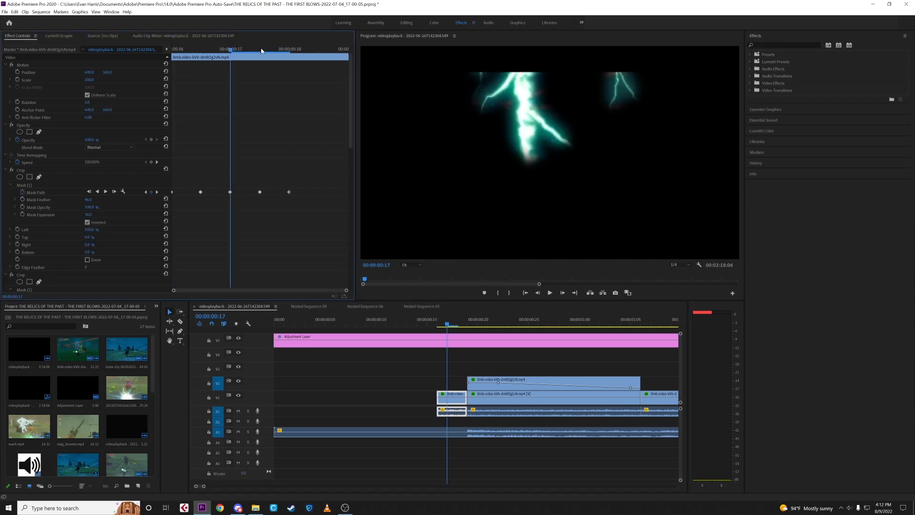
click(285, 51)
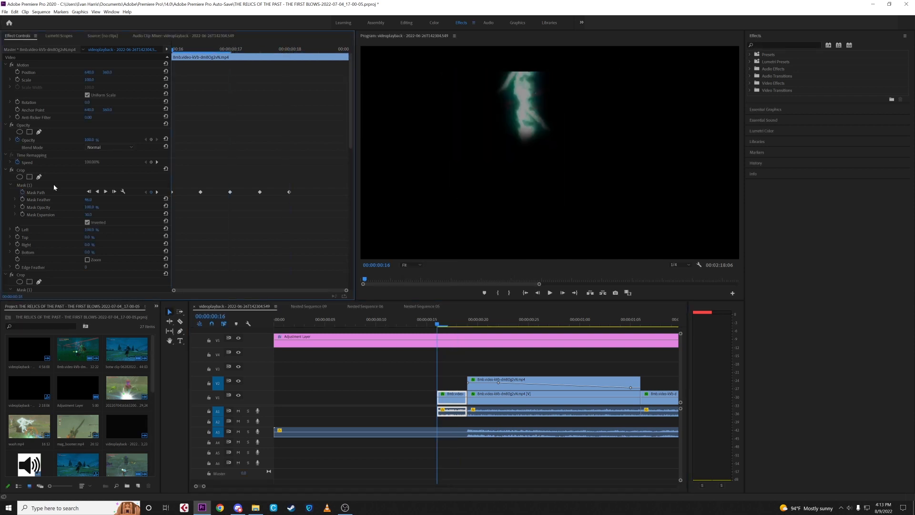
click(54, 185)
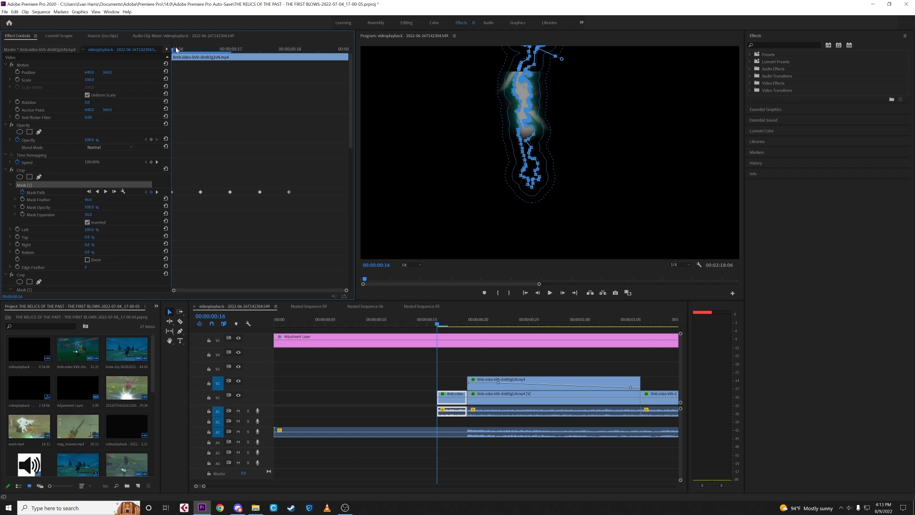
drag(175, 49, 240, 57)
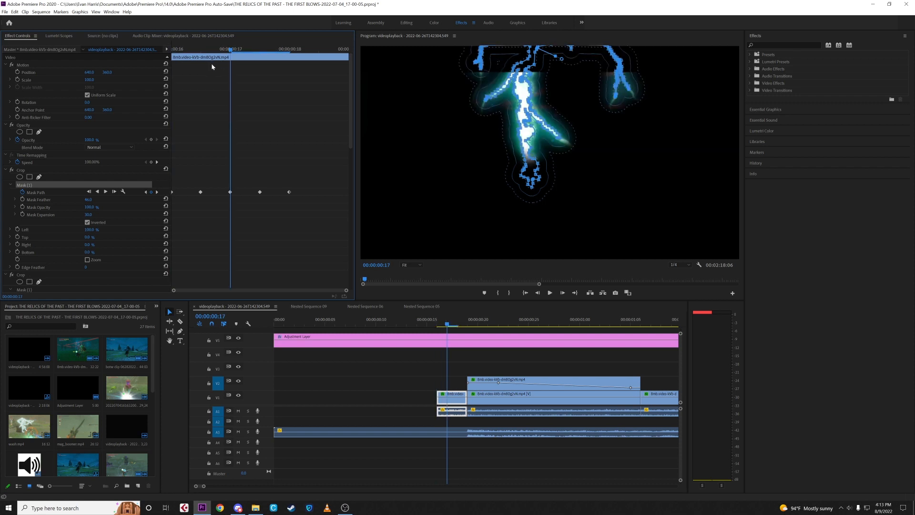
key(Right)
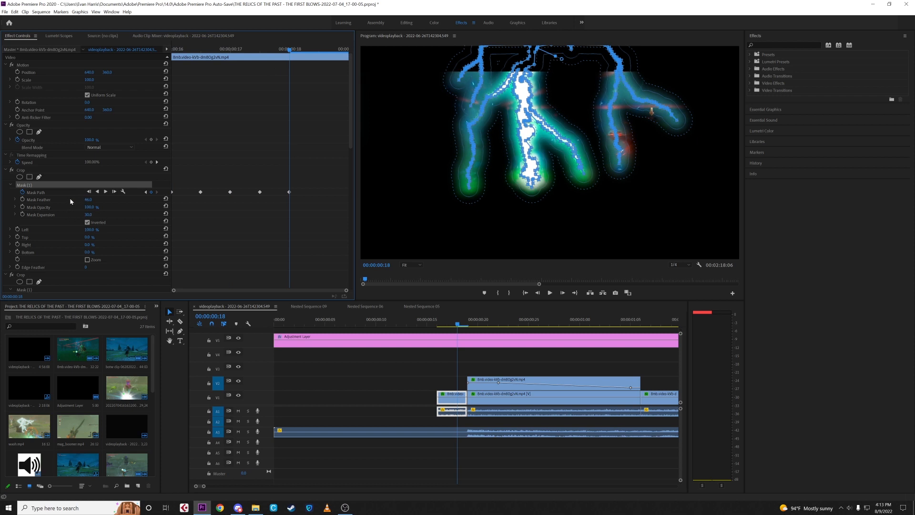
drag(90, 200, 63, 200)
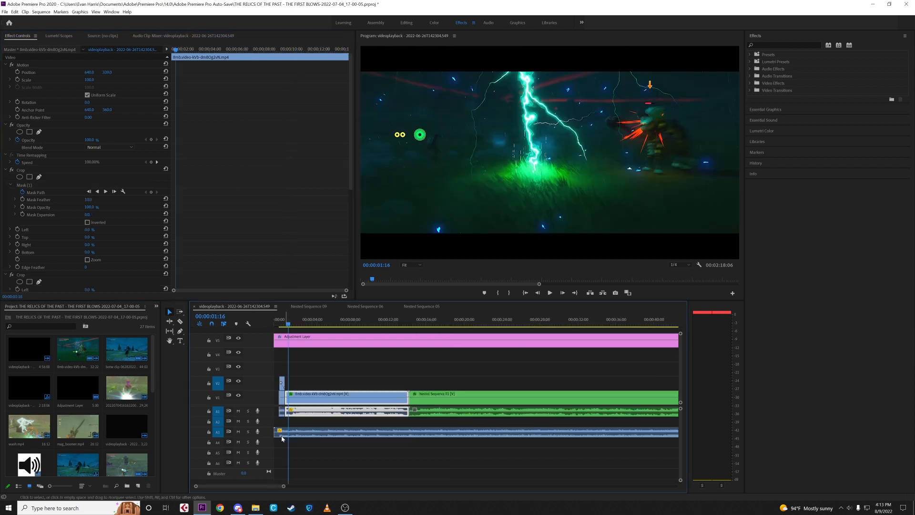
- Play the opening lightning intro from 00:00:00:09
click(281, 434)
click(278, 325)
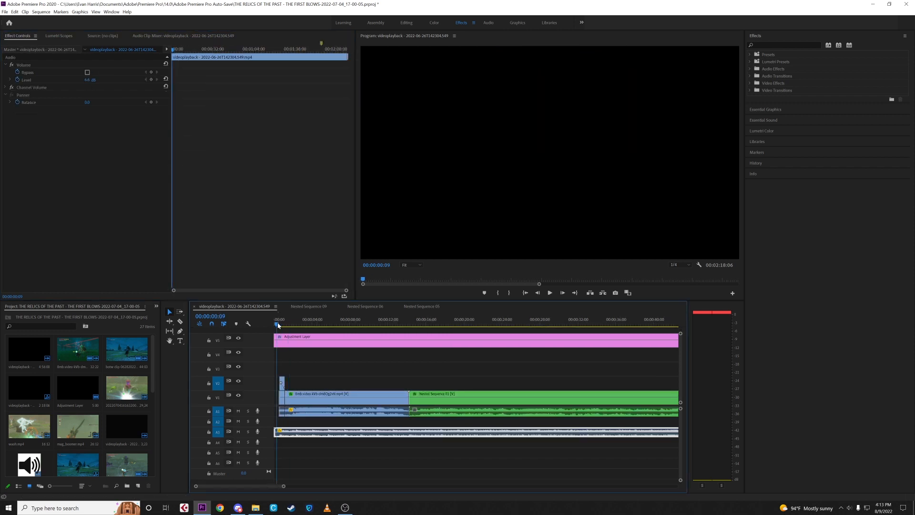
click(375, 378)
key(space)
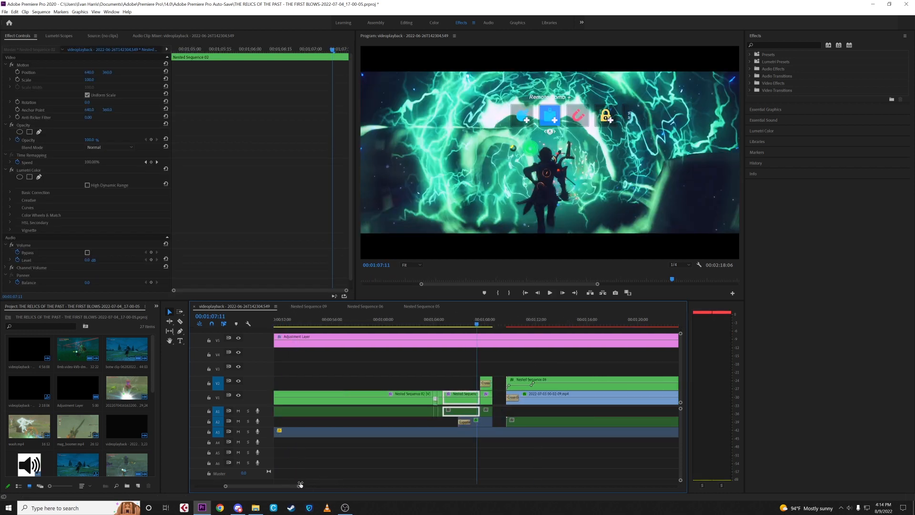
- Play the green lightning tunnel shot from 00:01:07:11 to its end and view the earlier frame at 00:01:05:00
drag(300, 485, 268, 485)
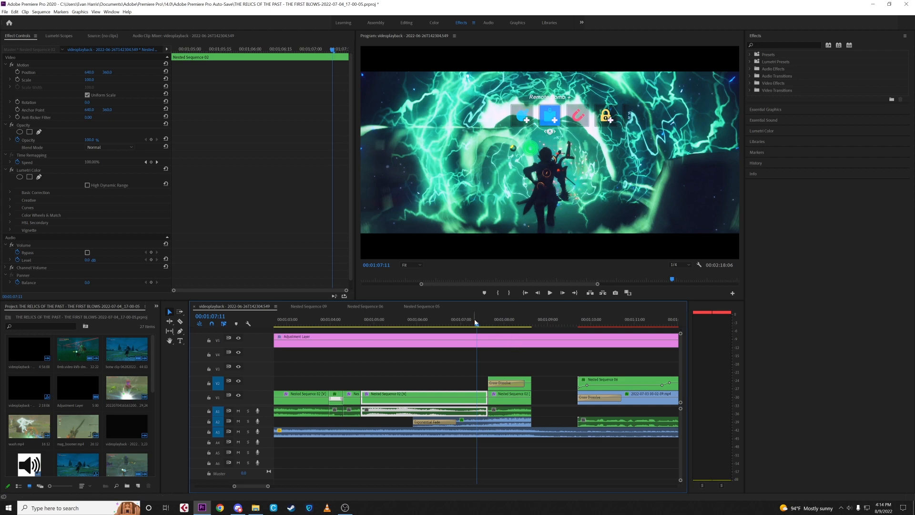
key(space)
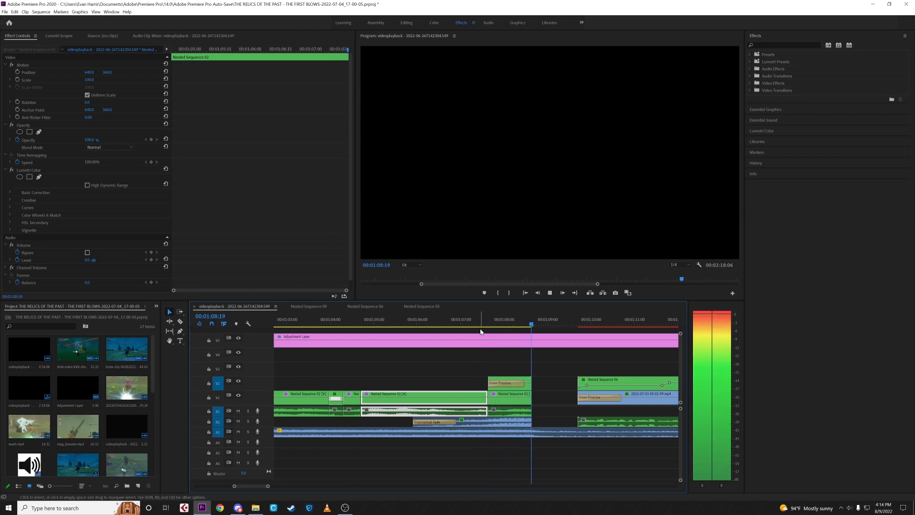
key(space)
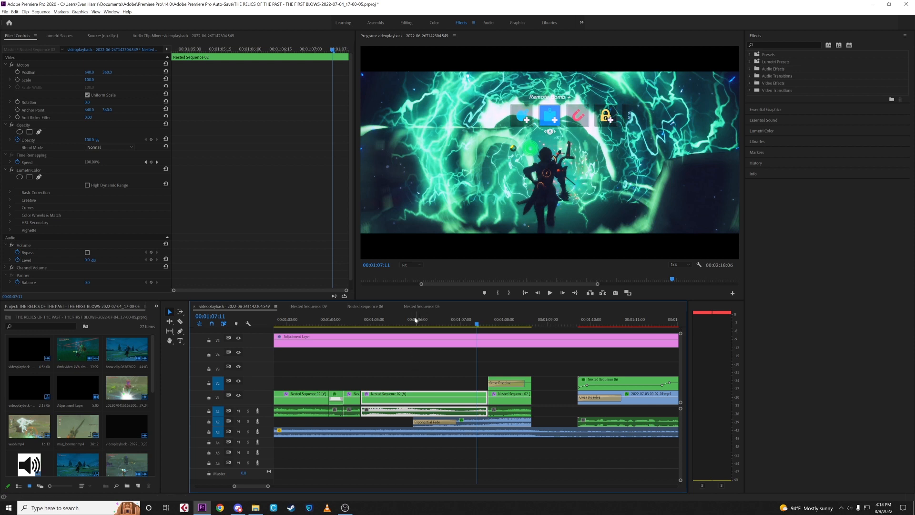
click(375, 321)
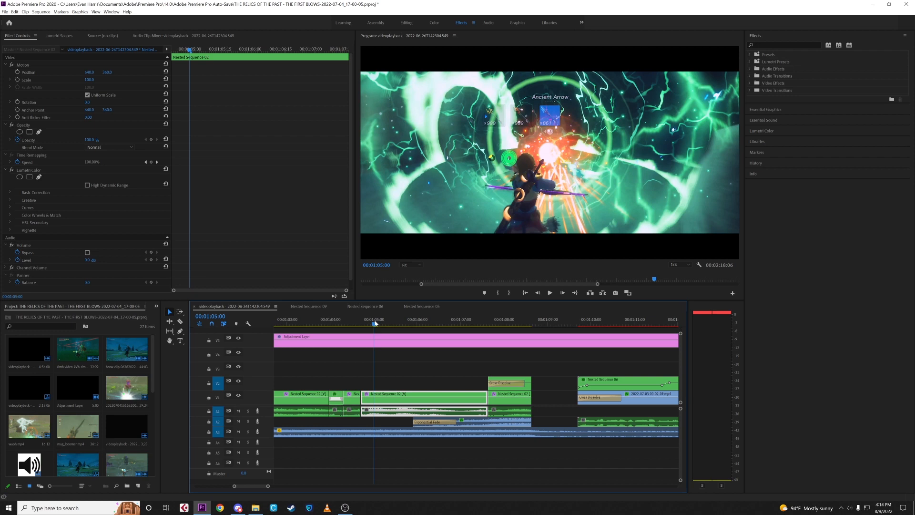
click(408, 376)
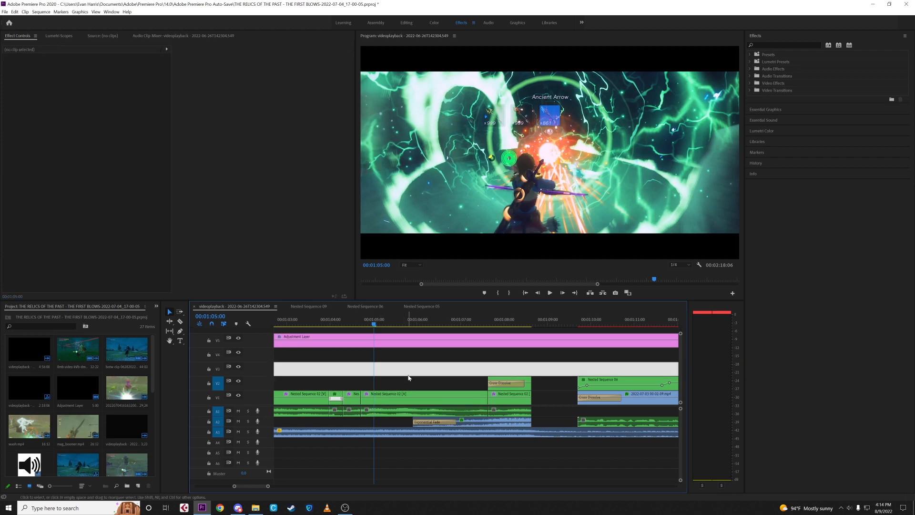
- Review the Lumetri Color settings of the overlaid dissolve clip at 00:01:07:27 and list the available effect presets
click(500, 321)
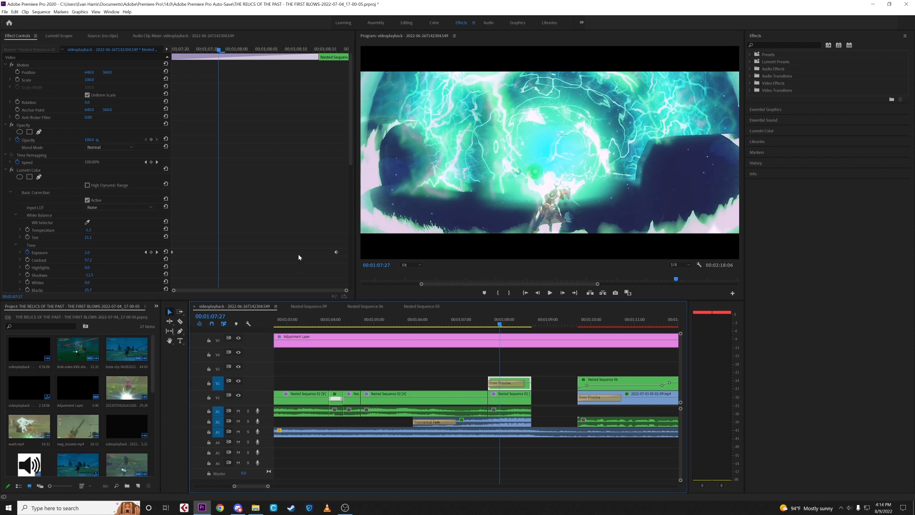
scroll(225, 125, down, 5)
scroll(224, 126, up, 2)
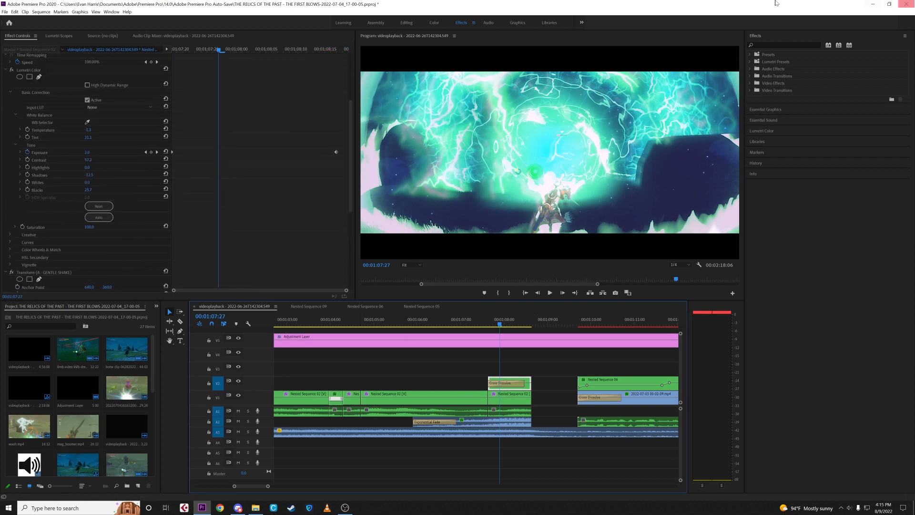
click(751, 56)
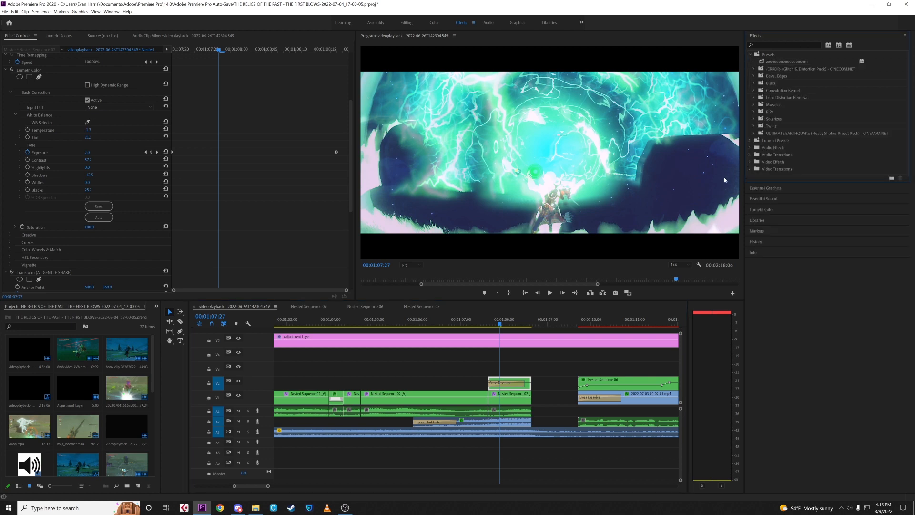
scroll(228, 160, down, 2)
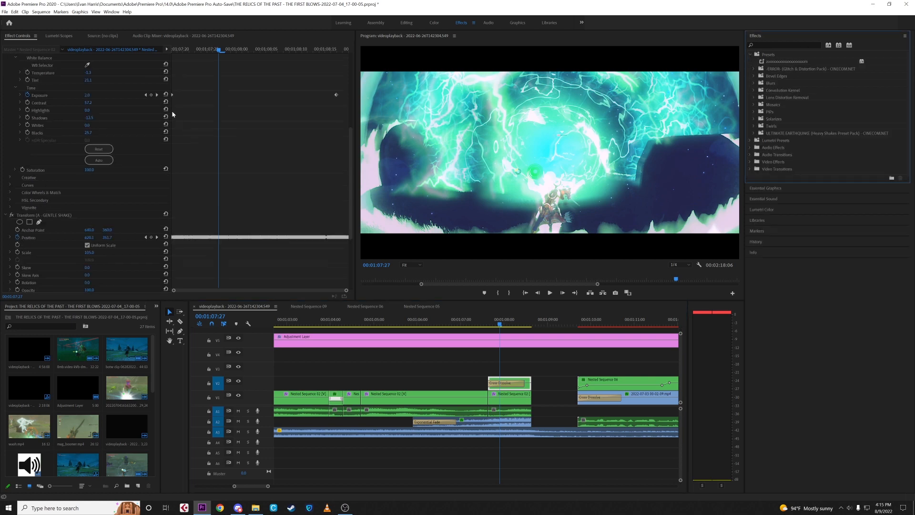
- Play the overlaid clip's exposure ramp from 00:01:07:19 to 00:01:08:09 and review its gentle shake Transform and Lens Distortion settings
click(182, 49)
click(173, 50)
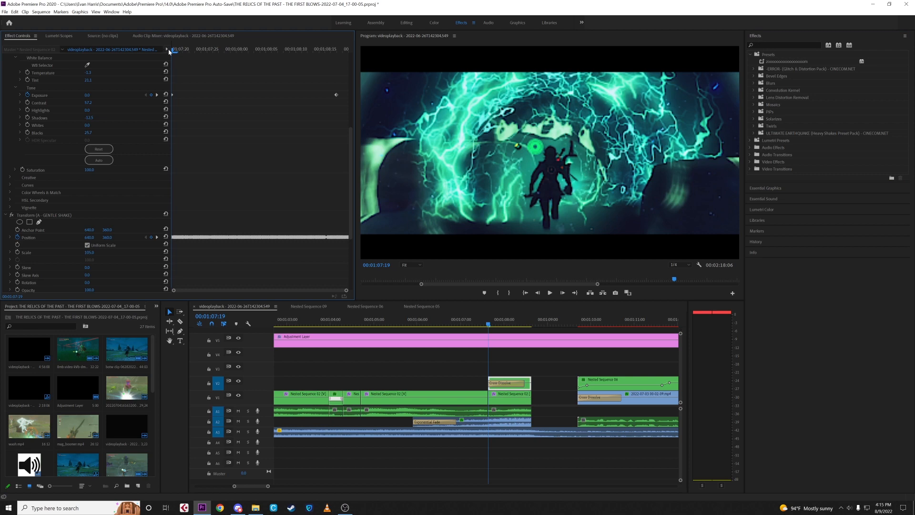
key(space)
scroll(255, 179, down, 2)
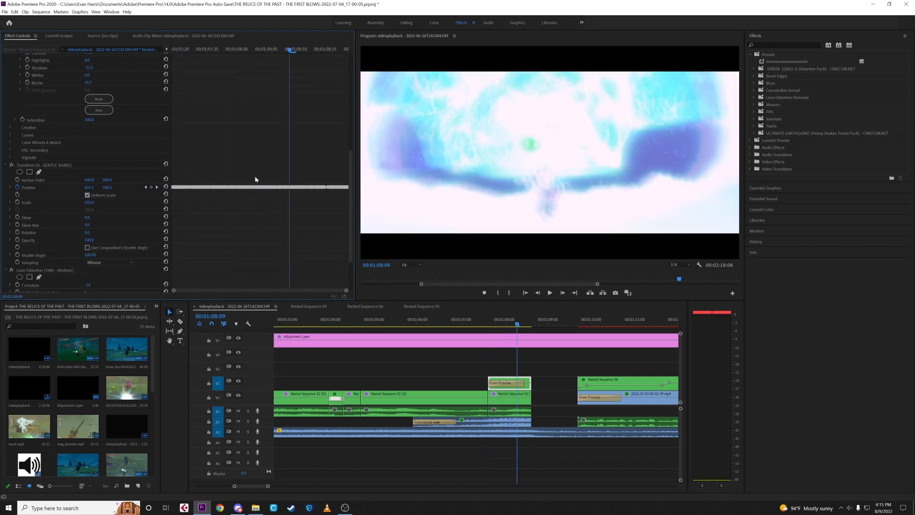
scroll(220, 238, down, 2)
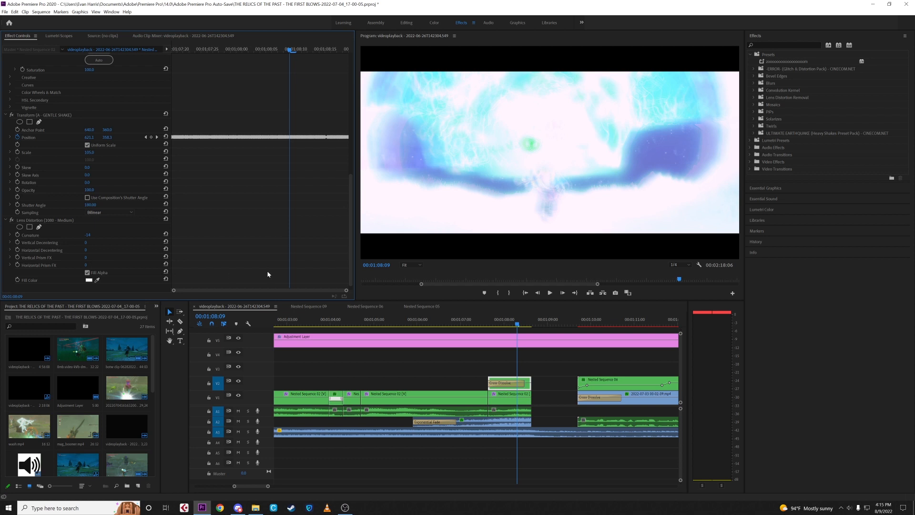
- Solo the audio track holding the Vine Boom sound effect and play it from before the clip begins, stopping at 00:01:06:25
click(472, 322)
click(468, 410)
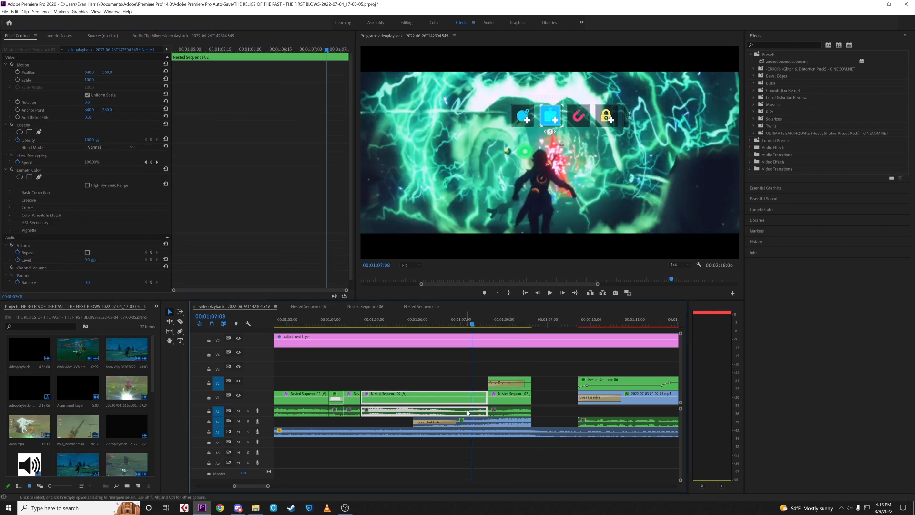
click(494, 426)
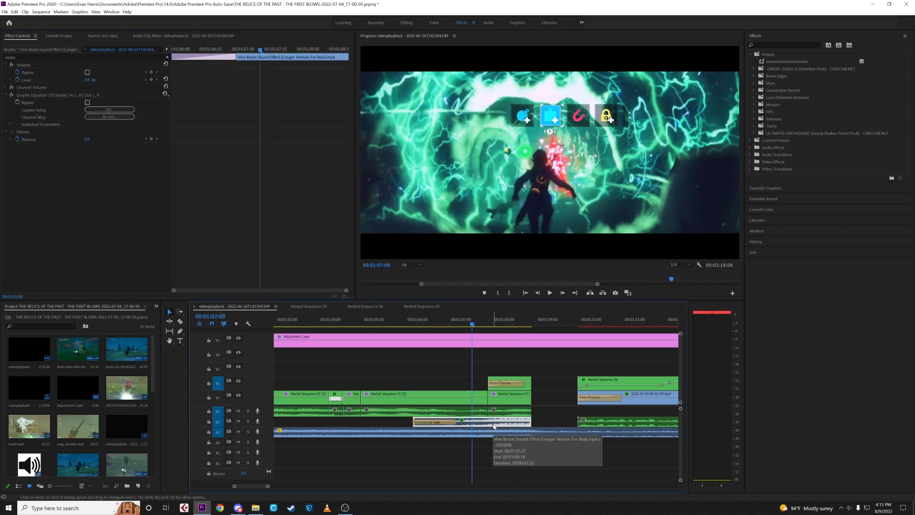
click(248, 421)
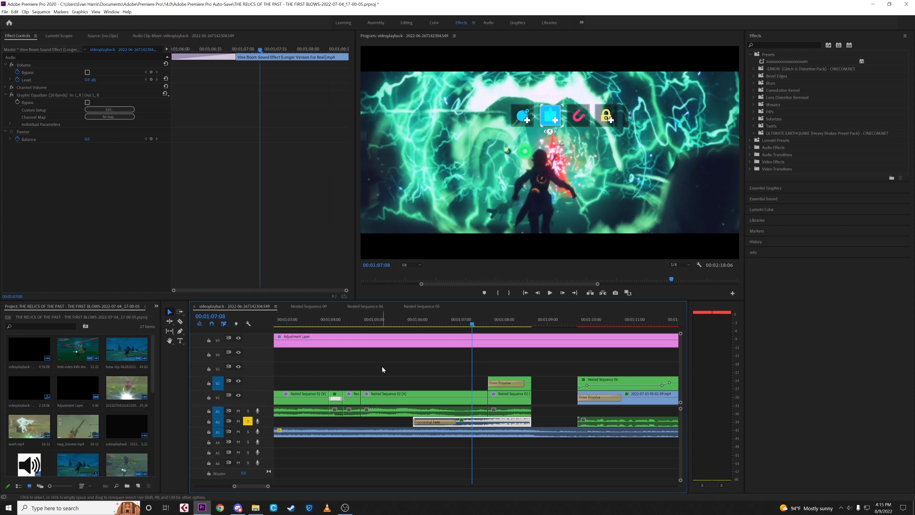
click(409, 321)
key(space)
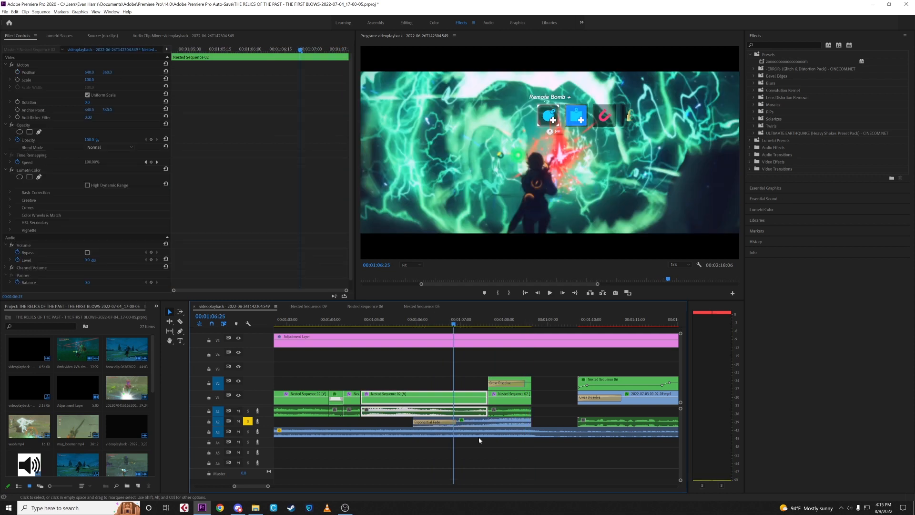
- Compare the reversed Vine Boom sound with its forward version by removing the reversal in Speed/Duration, restoring it and playing both
right_click(481, 422)
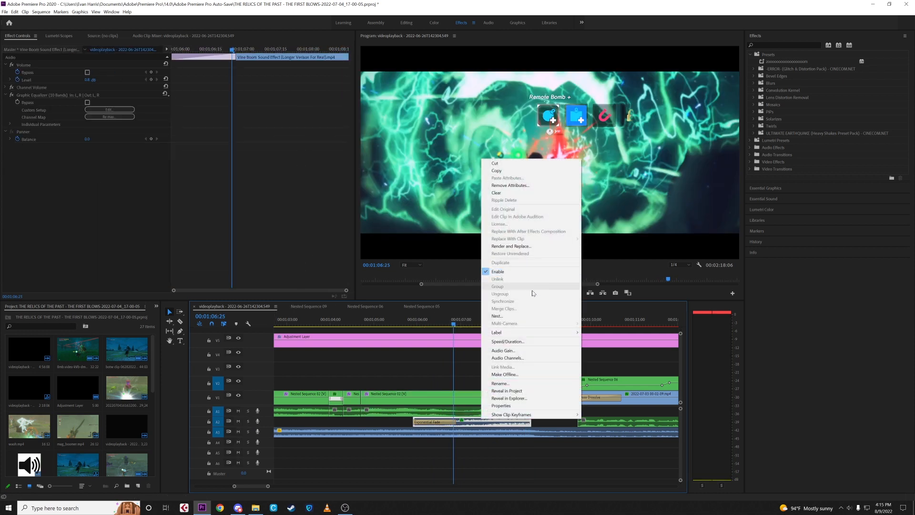
click(507, 341)
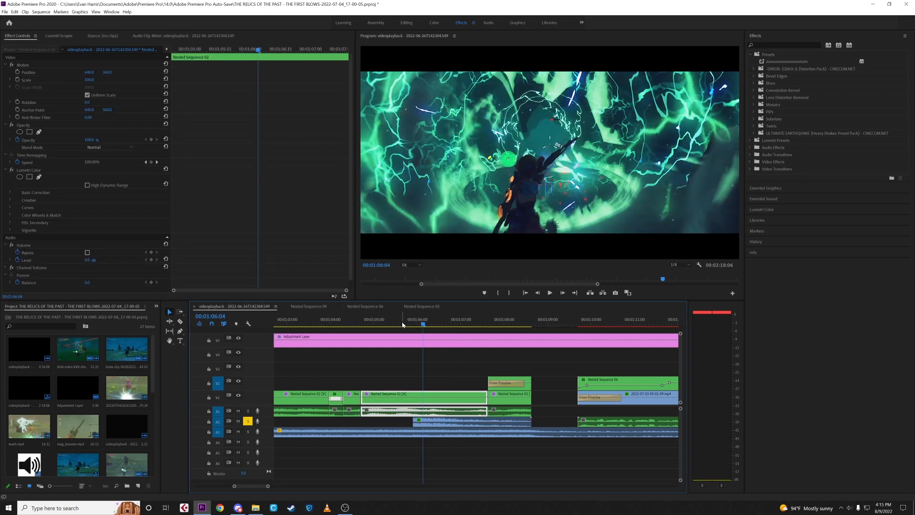
click(402, 322)
key(space)
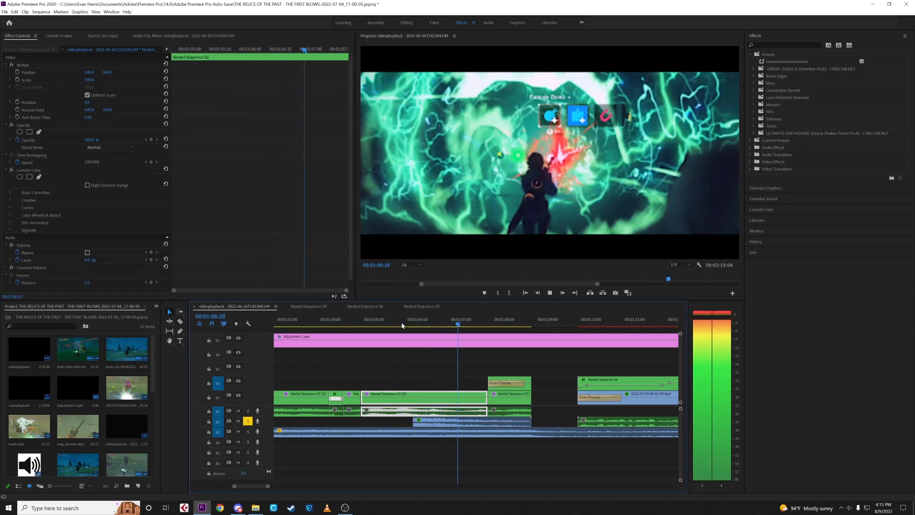
key(space)
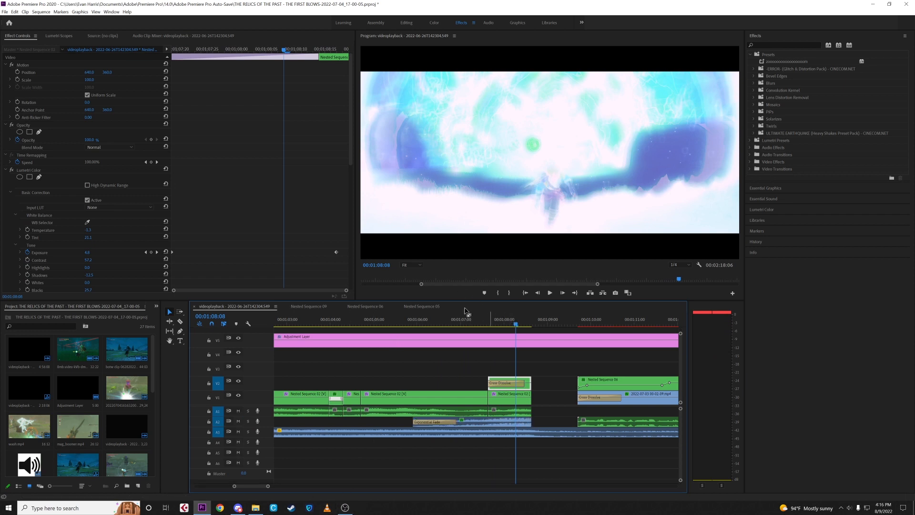
click(406, 323)
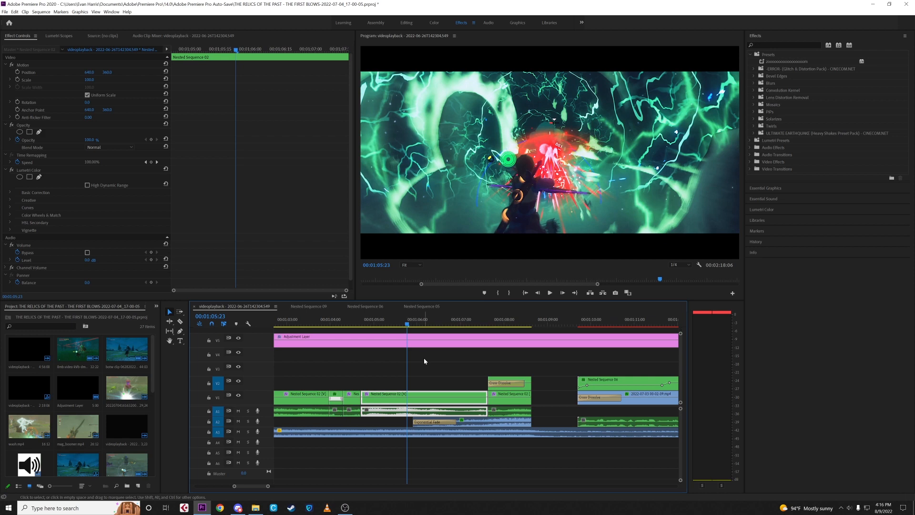
key(space)
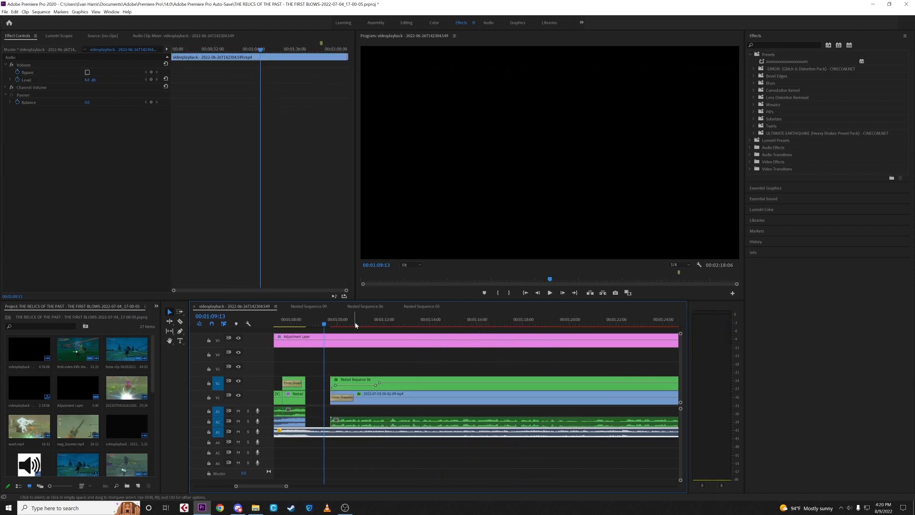
- View the weapon montage at 00:01:14:21 and examine the keyframed Crop masks on the UNBOUNDED 4K.mp4 clips inside Nested Sequence 06
click(339, 323)
click(446, 325)
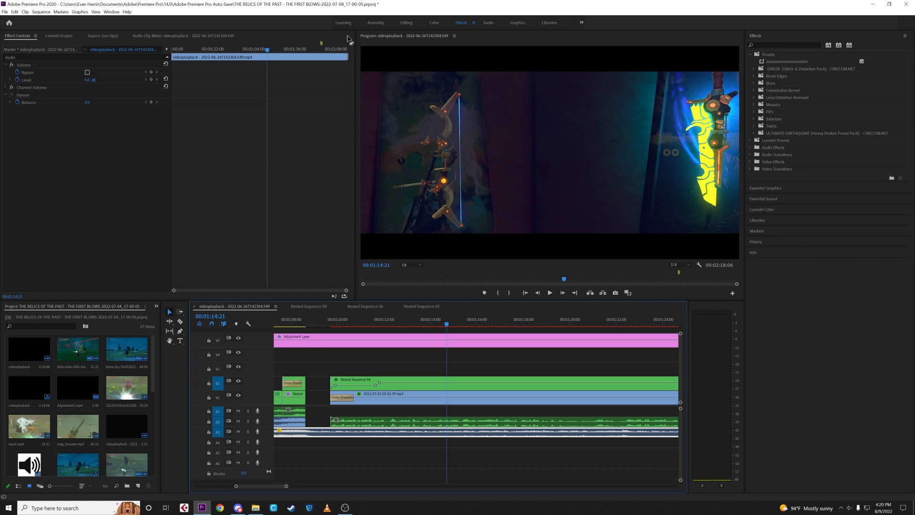
double_click(434, 387)
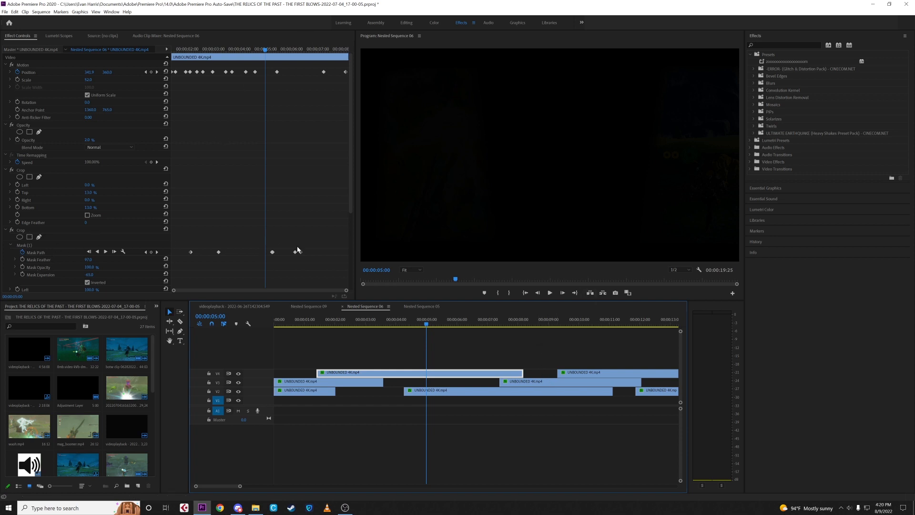
click(227, 306)
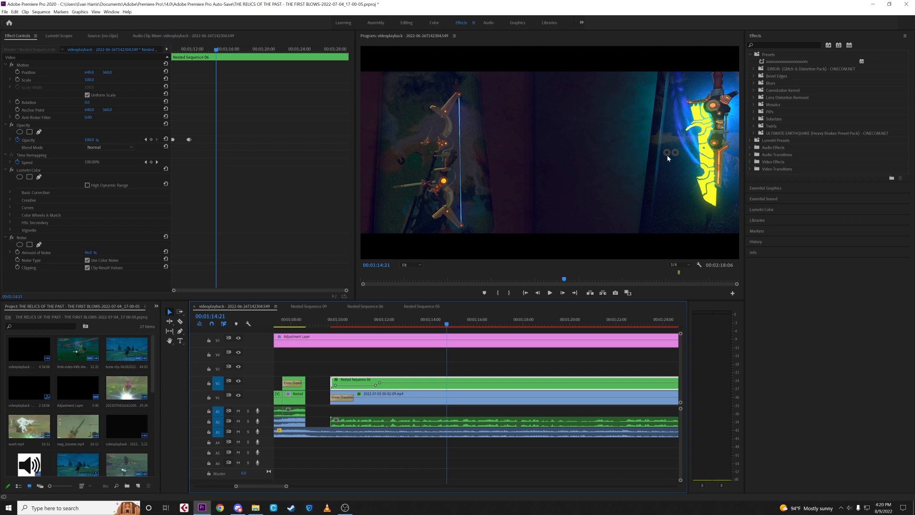
double_click(388, 381)
click(233, 306)
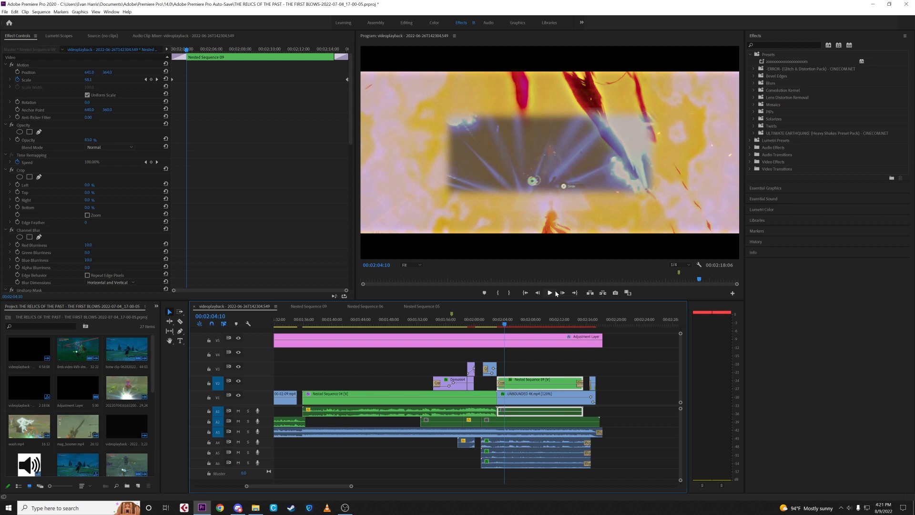
- Hide track V2 to view UNBOUNDED 4K.mp4 at 00:02:09:26 and 00:02:06:19, and review its Lumetri Color, Channel Blur and Unsharp Mask settings
click(502, 396)
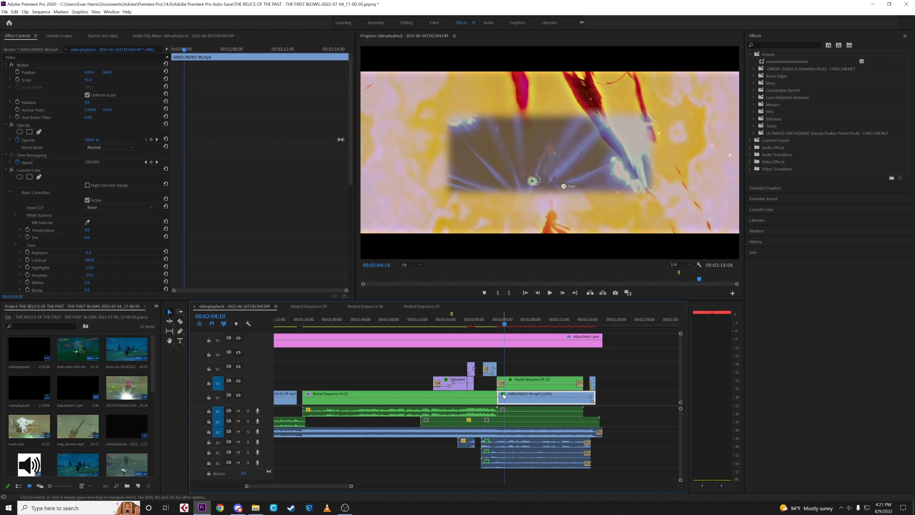
click(238, 381)
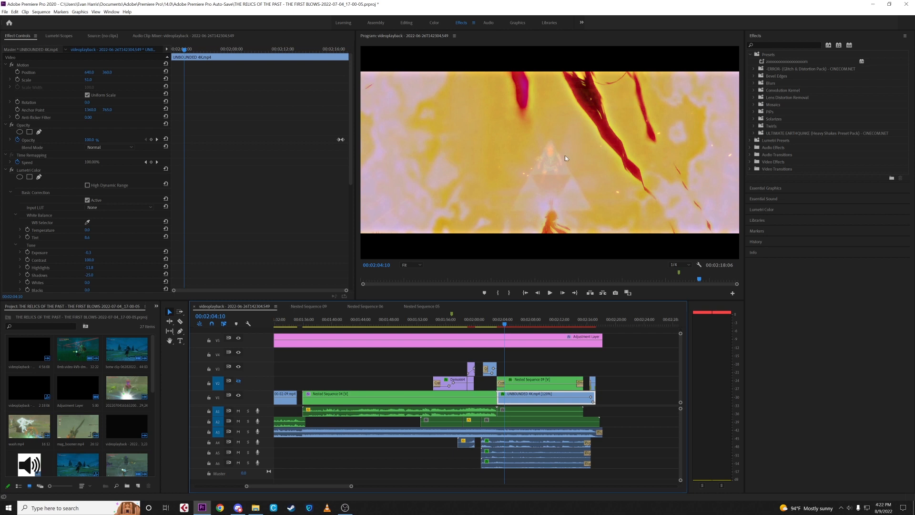
click(529, 320)
click(545, 322)
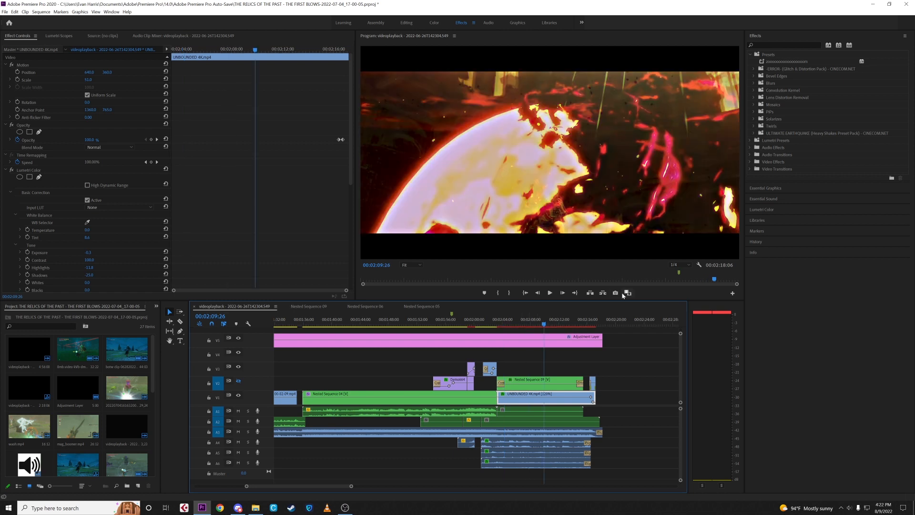
click(521, 322)
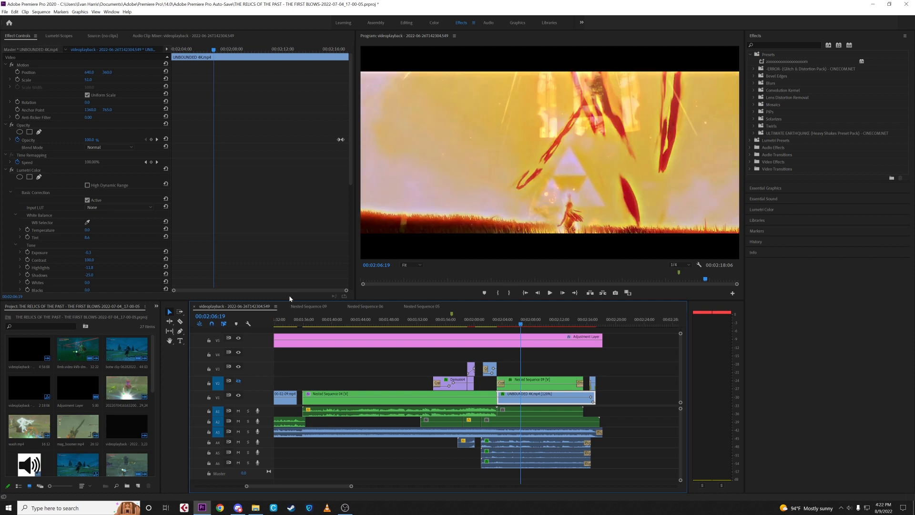
scroll(245, 224, down, 10)
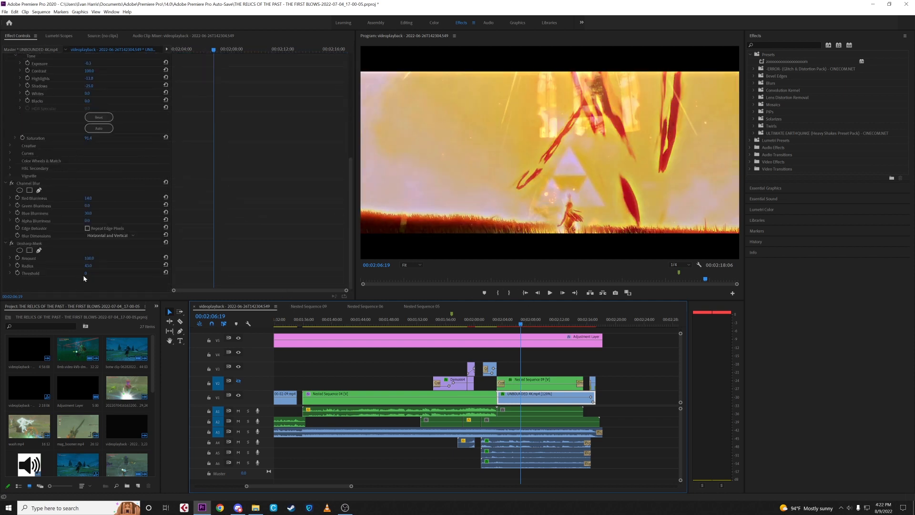
- Examine the contents of Nested Sequence 09, including the inner Nested Sequence 08 and the Ultra Key overlay clip, and return to the main sequence
click(533, 381)
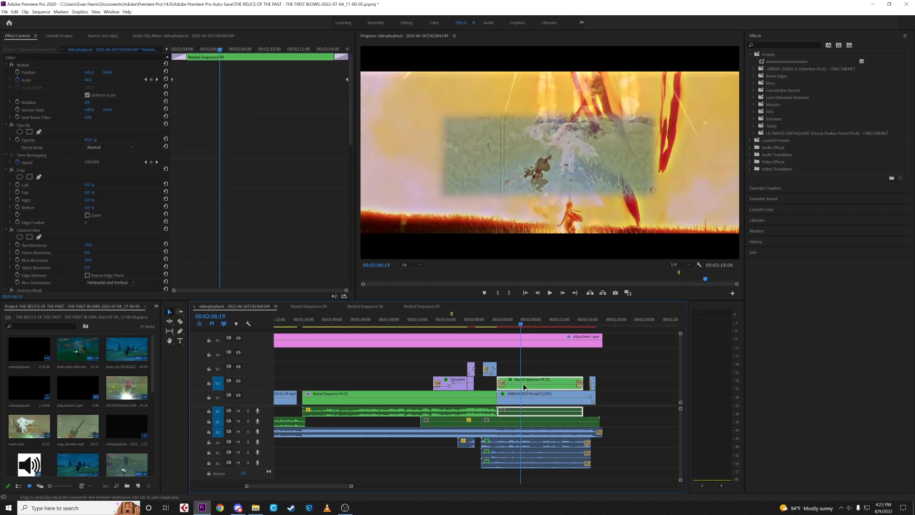
double_click(532, 382)
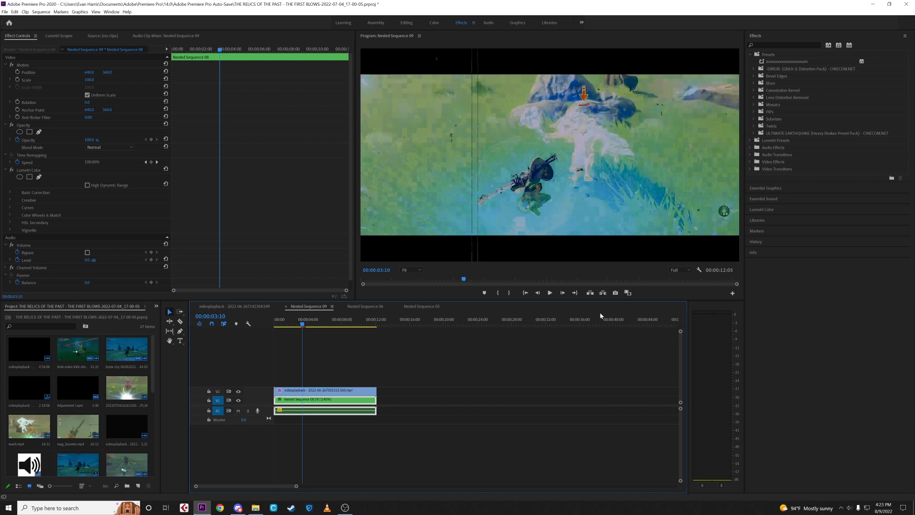
double_click(299, 398)
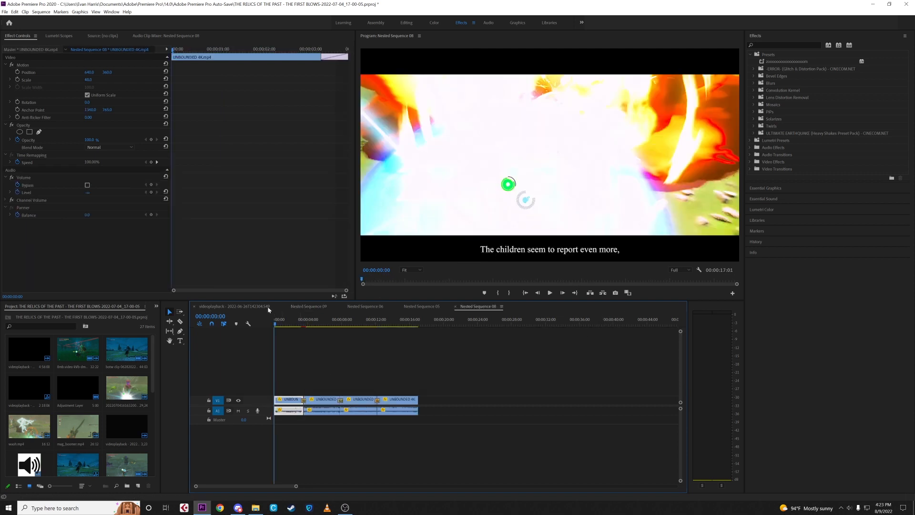
key(space)
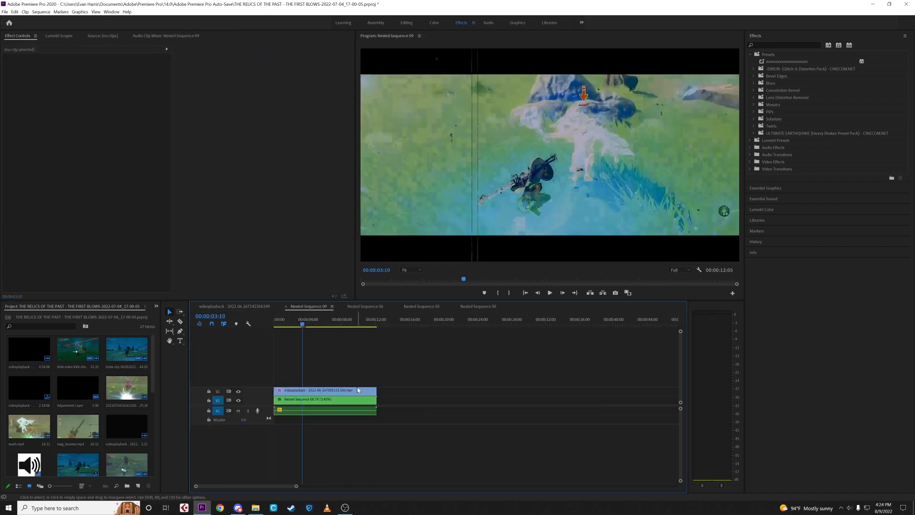
click(358, 389)
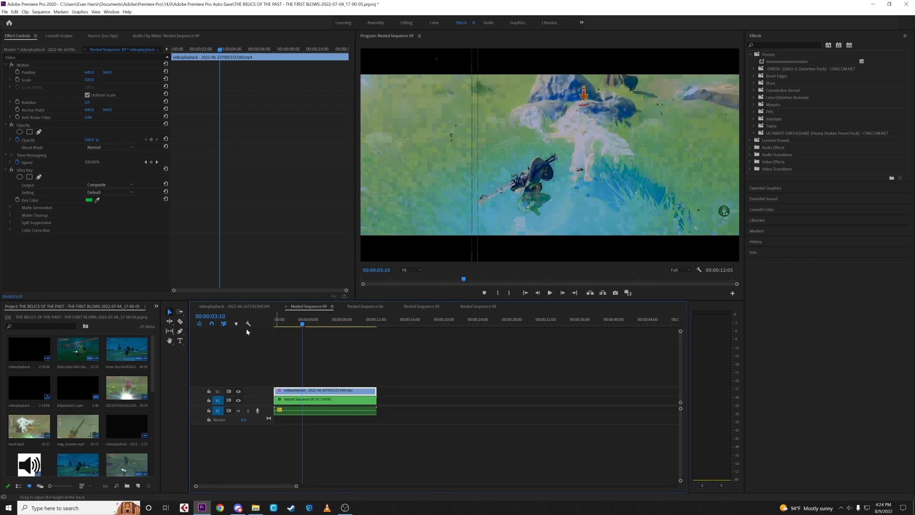
click(235, 307)
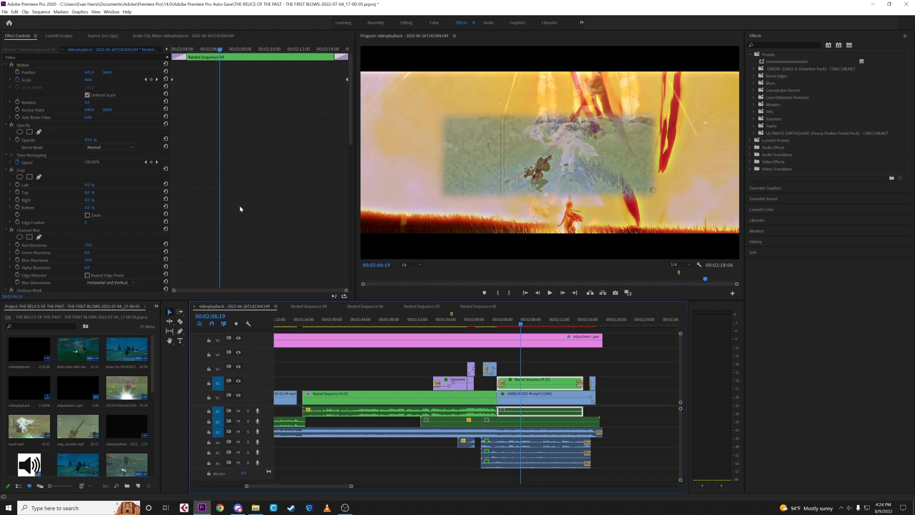
- Review the Channel Blur, Unsharp Mask and Crop effects on Nested Sequence 09 and display the outline of its Crop mask
scroll(239, 209, down, 4)
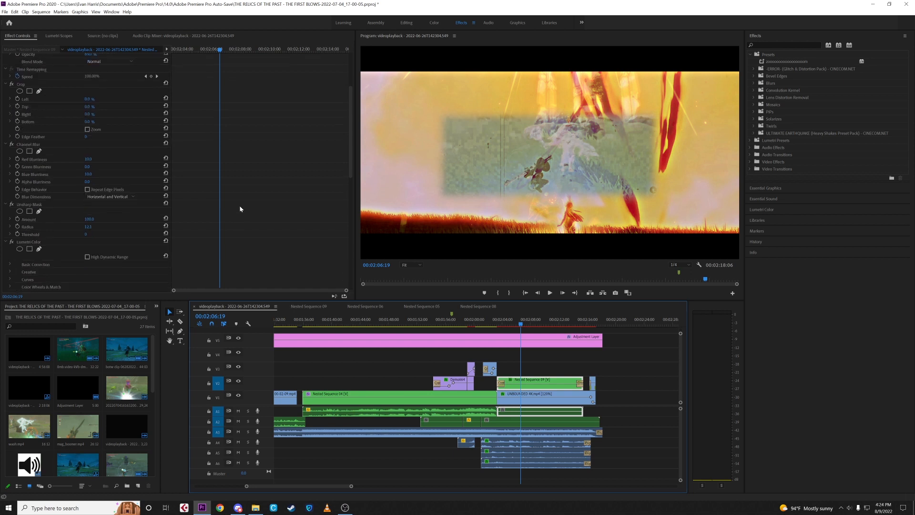
scroll(275, 229, down, 6)
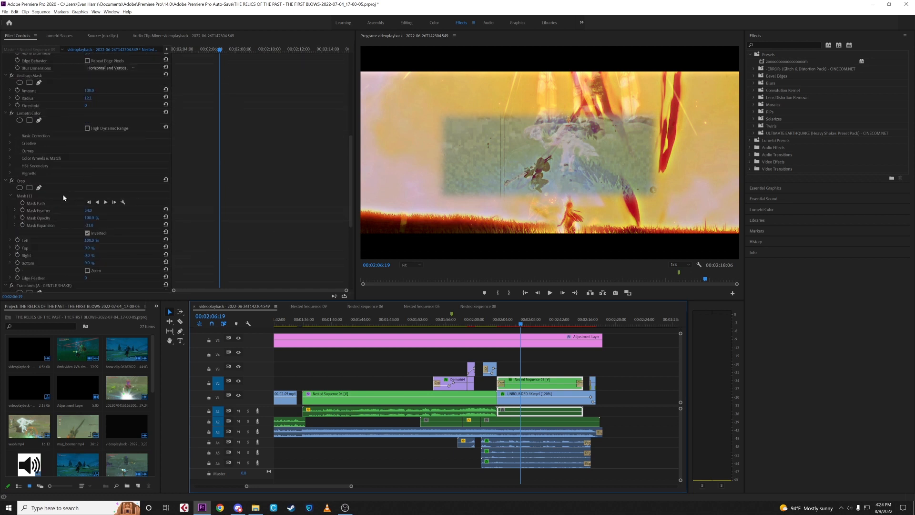
click(63, 195)
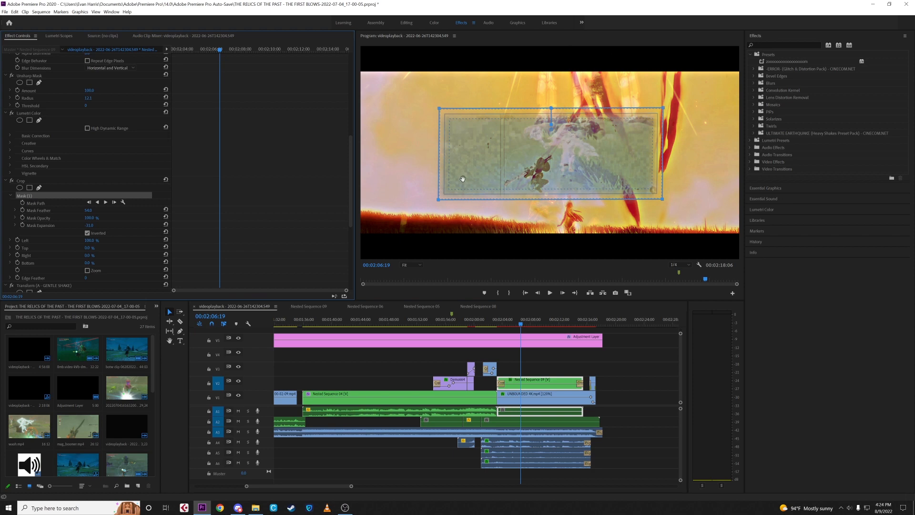